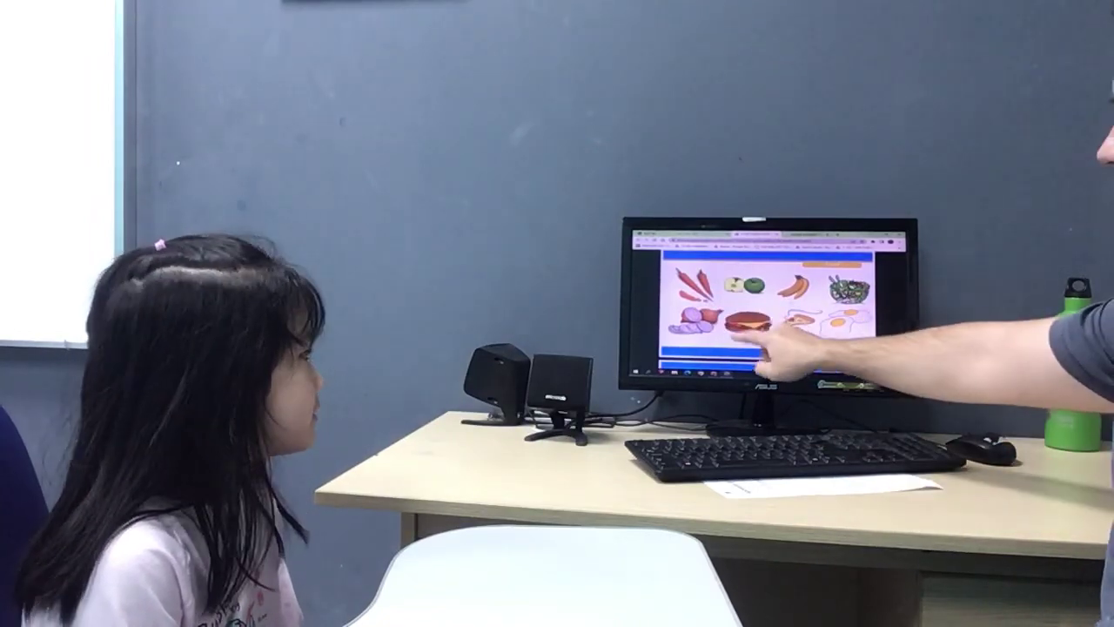
scroll(766, 305, "down", 5)
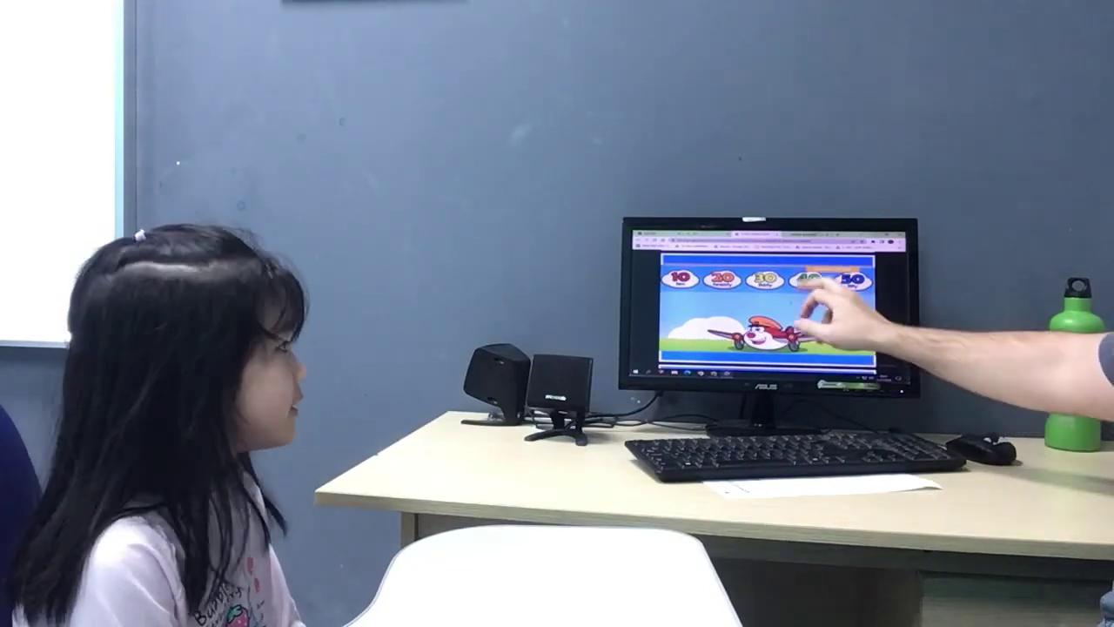
left_click(766, 322)
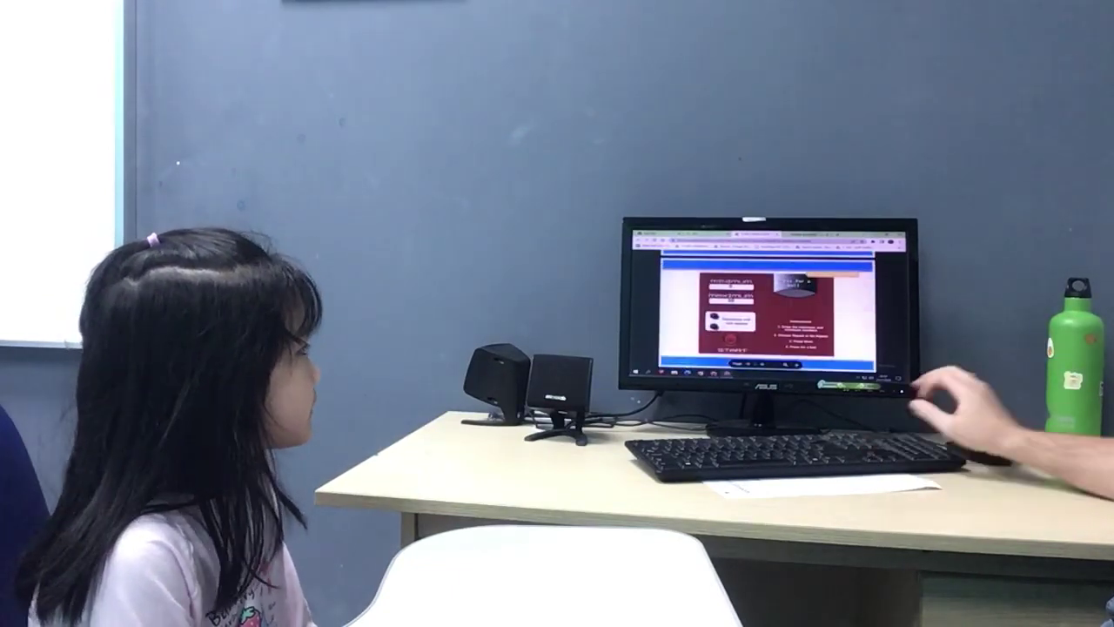